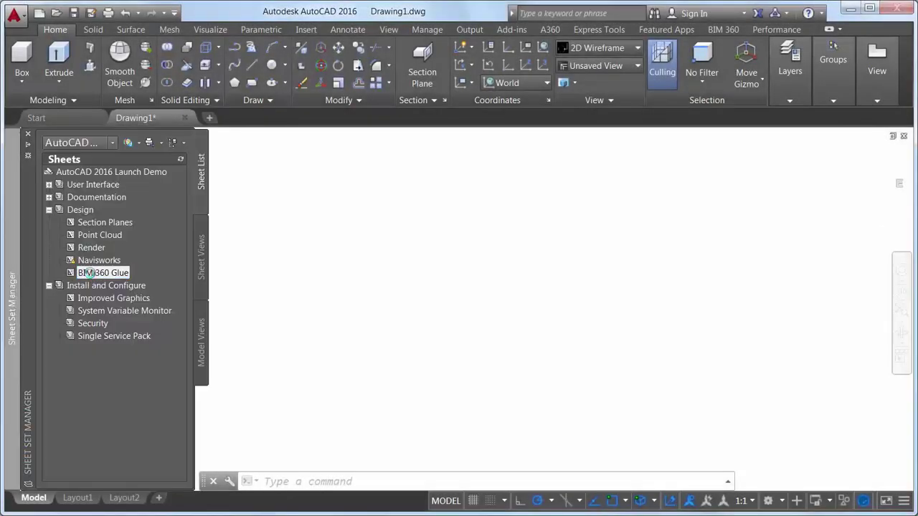
Step: Switch to model space, start a BIM 360 Attach, and sign in with the A360 username
left_click(33, 498)
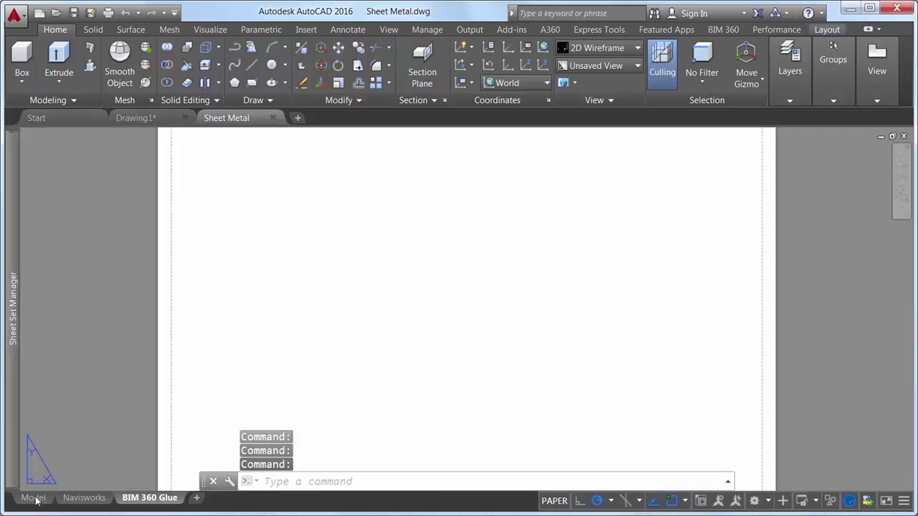
left_click(721, 30)
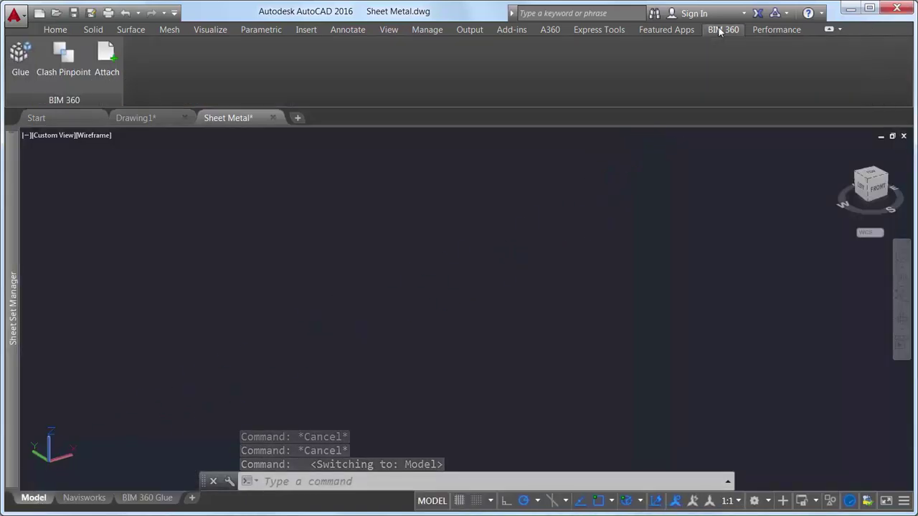
left_click(118, 57)
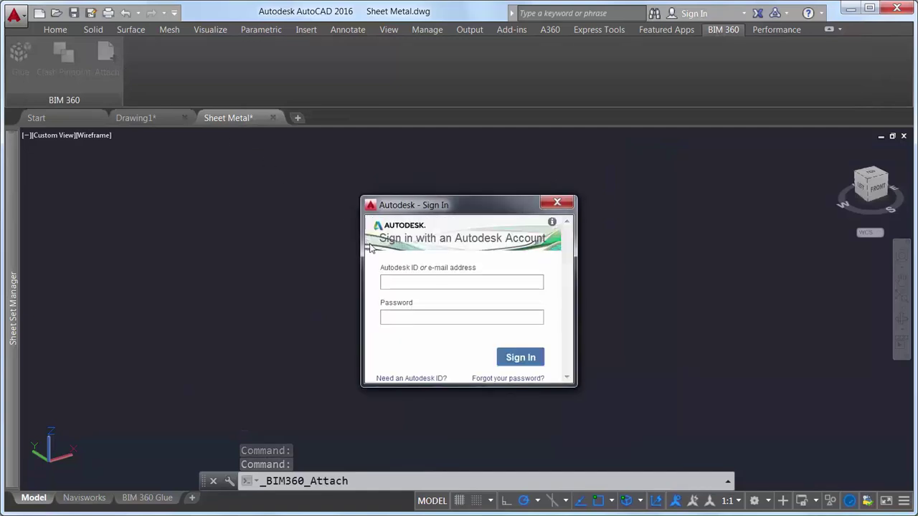
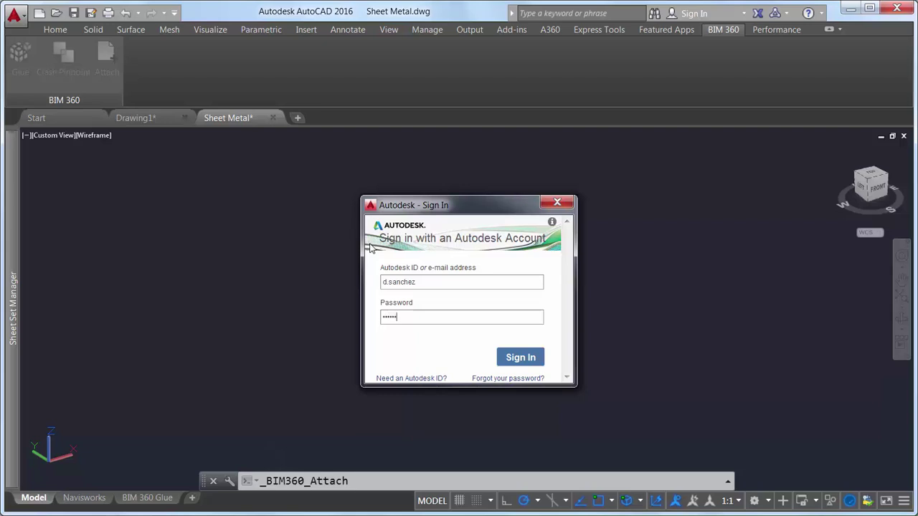
key("Return")
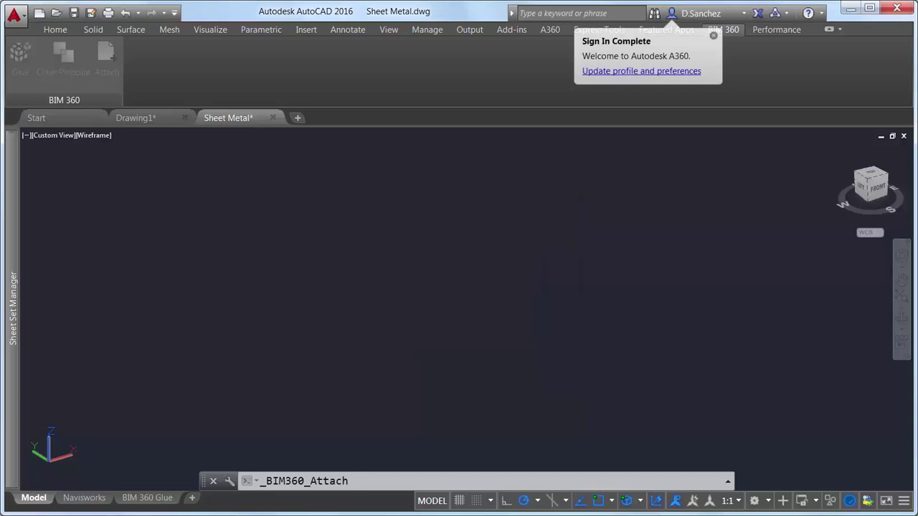
Step: Choose the Global host, Steuart Tower project, Merged Models folder, and attach the Steuart Tower model
left_click(557, 289)
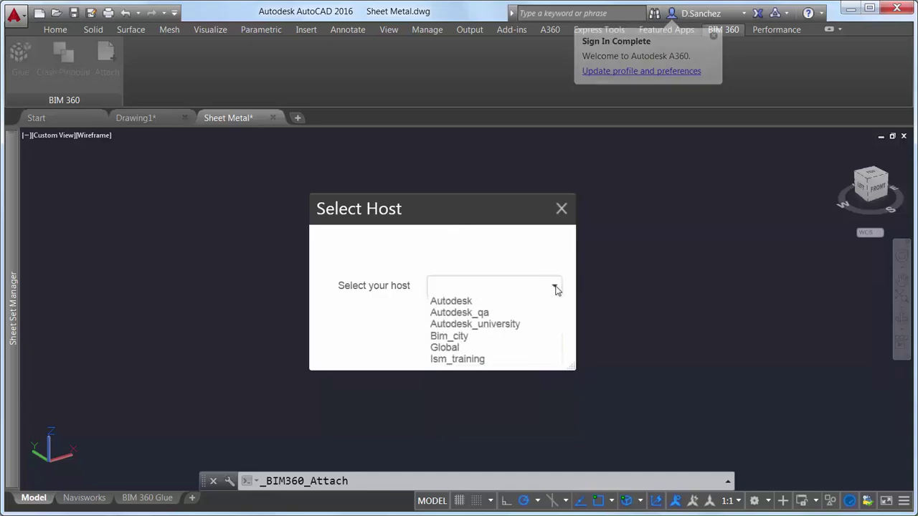
left_click(480, 349)
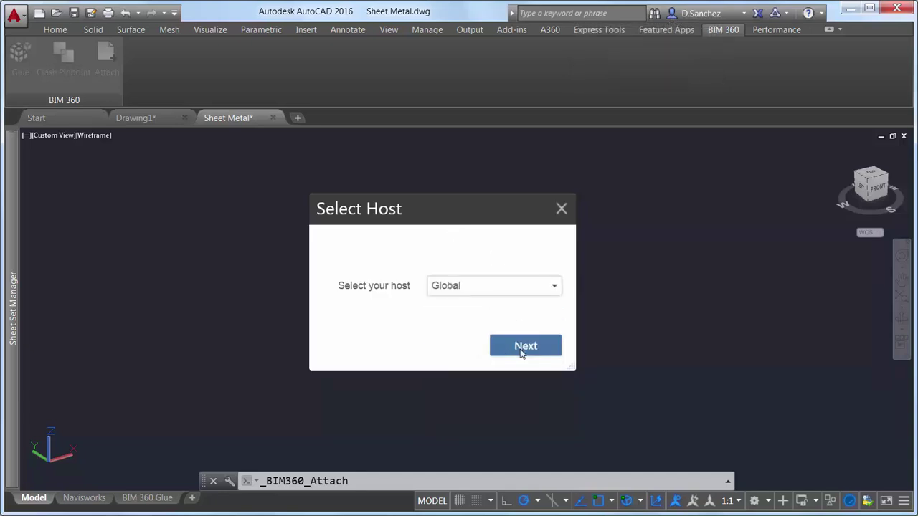
left_click(521, 346)
left_click(270, 198)
left_click(649, 424)
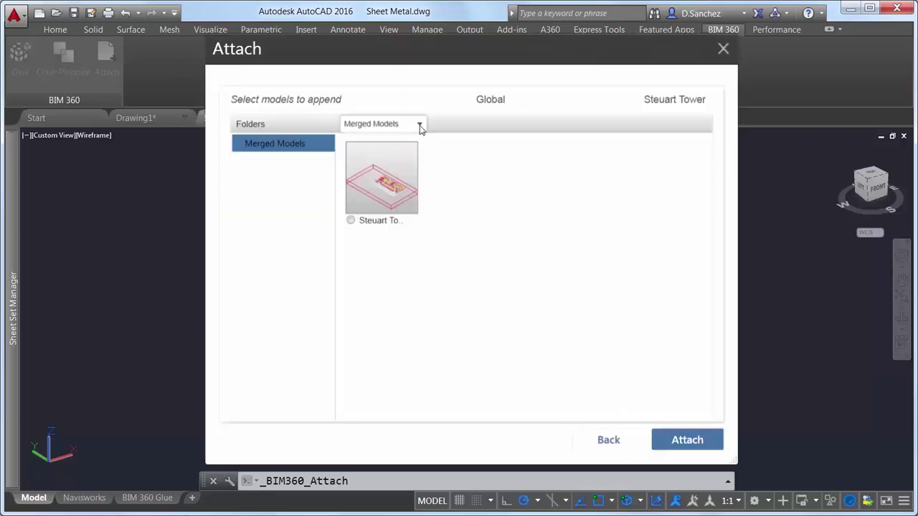
left_click(420, 124)
left_click(380, 151)
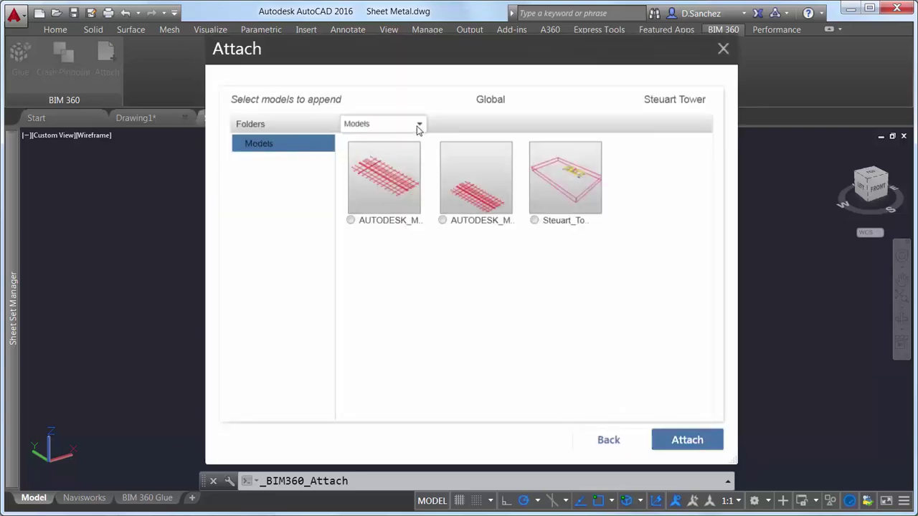
left_click(418, 126)
left_click(395, 139)
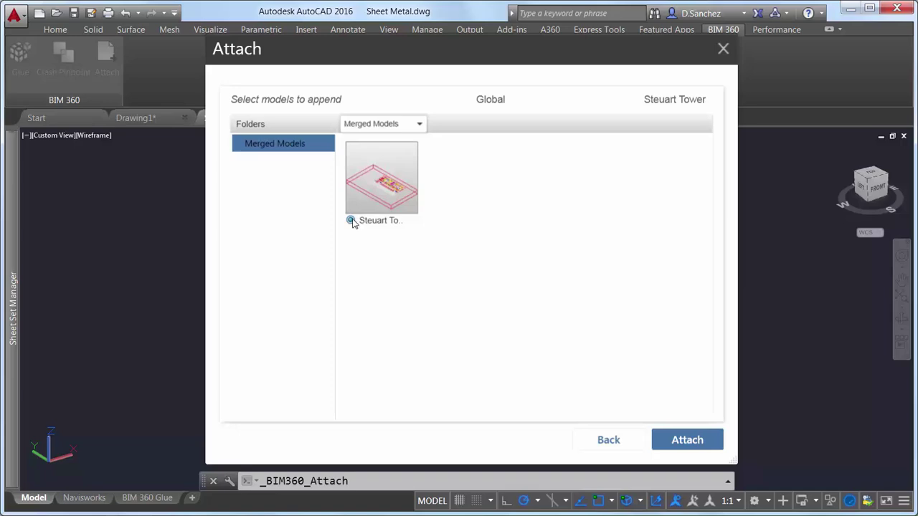
left_click(687, 439)
Step: Accept the default insertion point and scale, turn all layers on, and raise xref color fading to 26
key("Return")
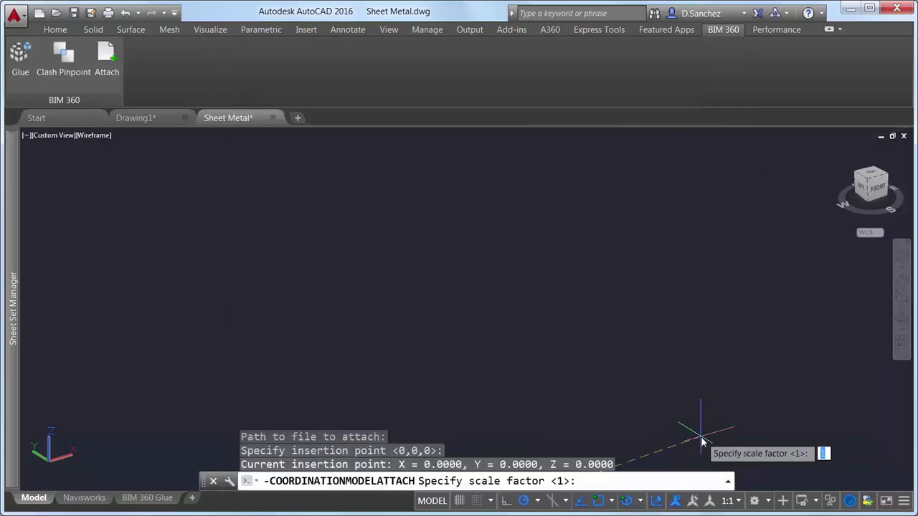
key("Return")
key("Return")
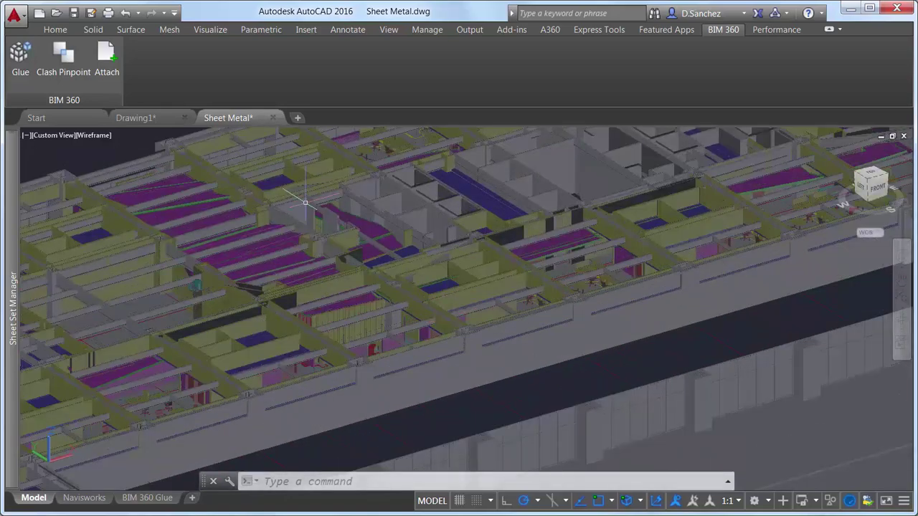
left_click(65, 30)
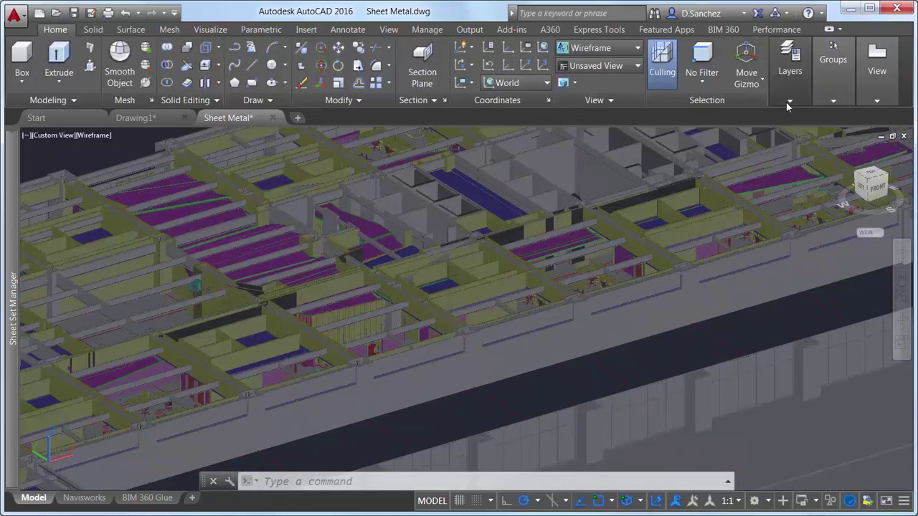
left_click(790, 72)
left_click(778, 152)
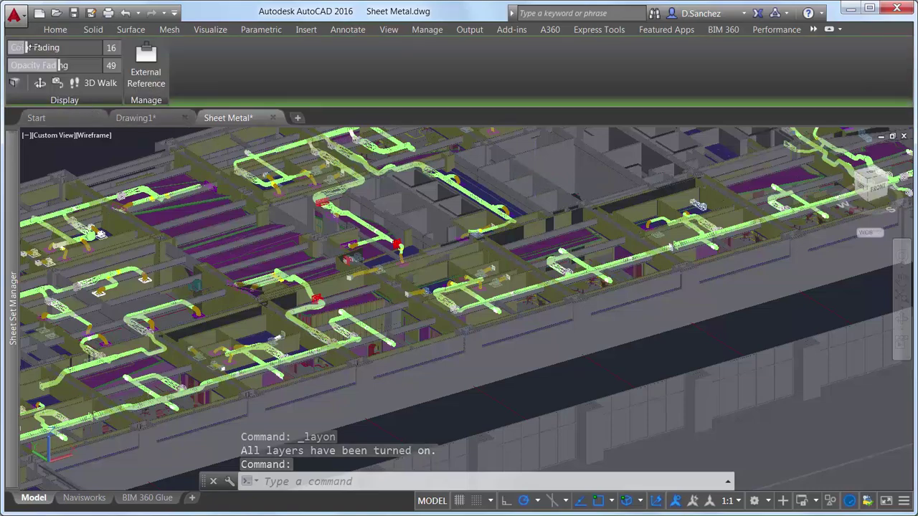
left_click_drag(25, 47, 68, 66)
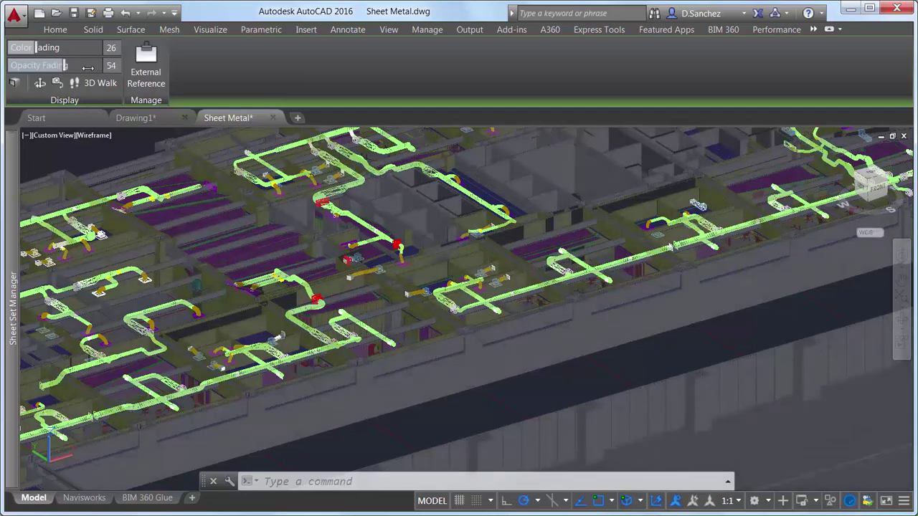
Step: Set xref opacity fading to 54, restore the Duct view, and sweep the circular profile along the red line
left_click(63, 135)
left_click(237, 149)
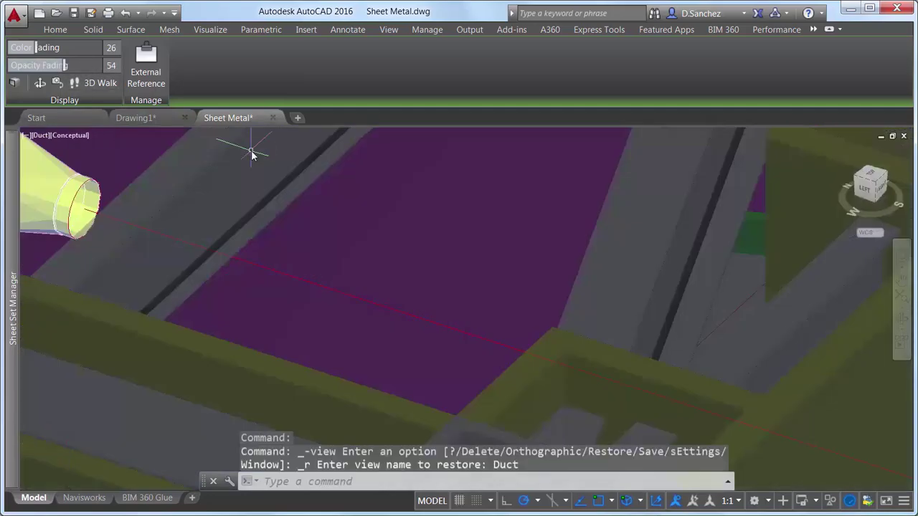
left_click(131, 29)
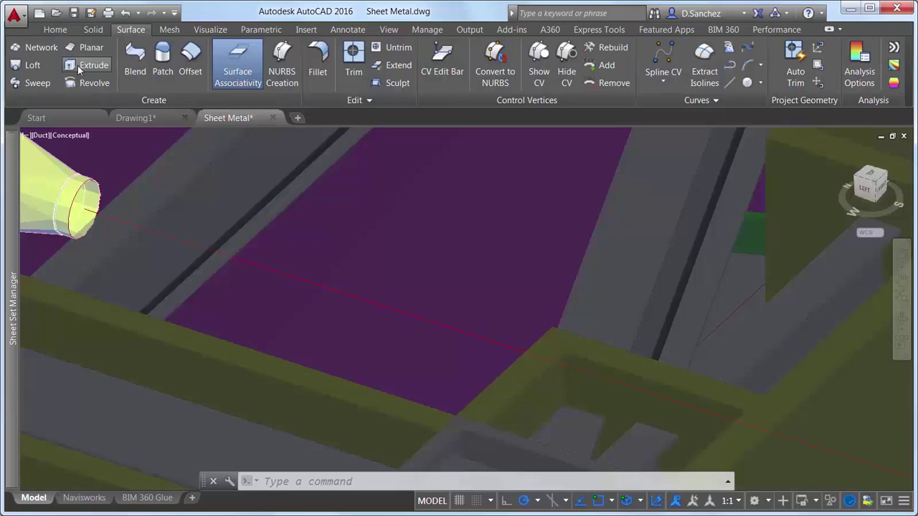
left_click(32, 82)
left_click(98, 182)
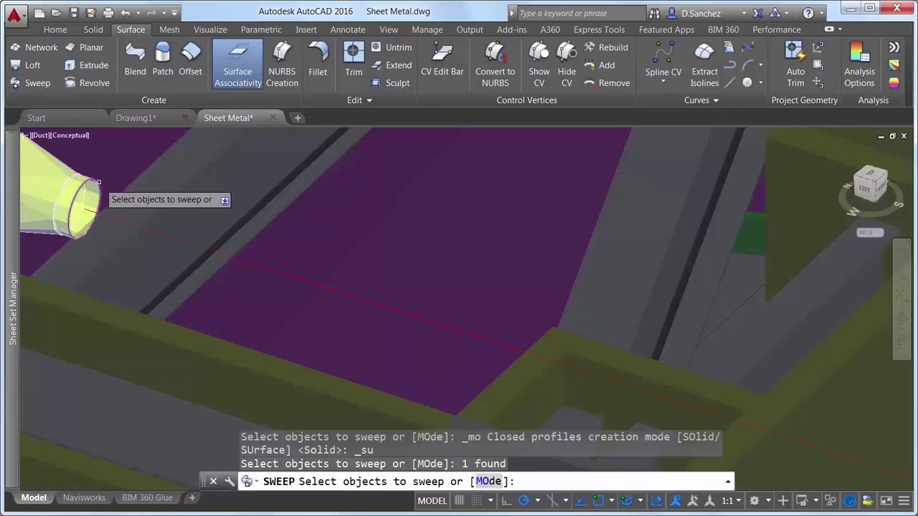
key("Return")
left_click(244, 258)
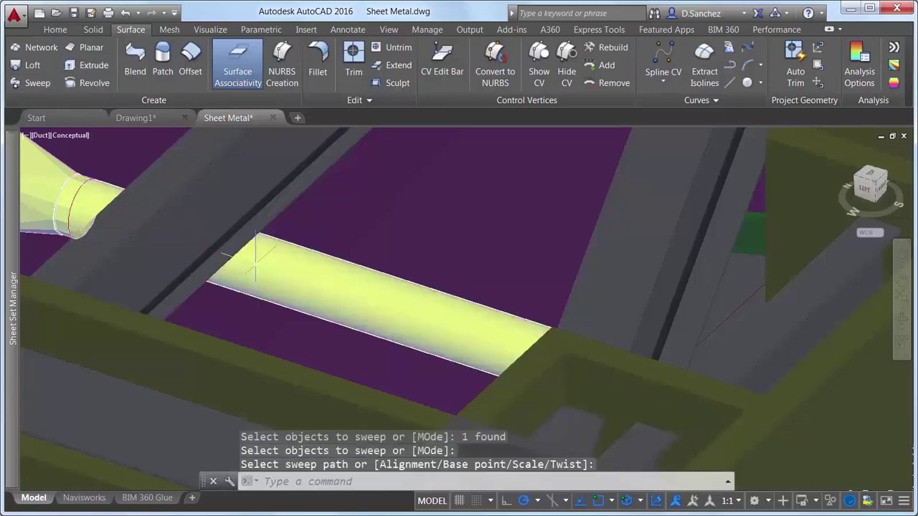
Step: Save the drawing as Sheet Metal2.dwg and glue it to the Steuart Tower project
left_click(91, 13)
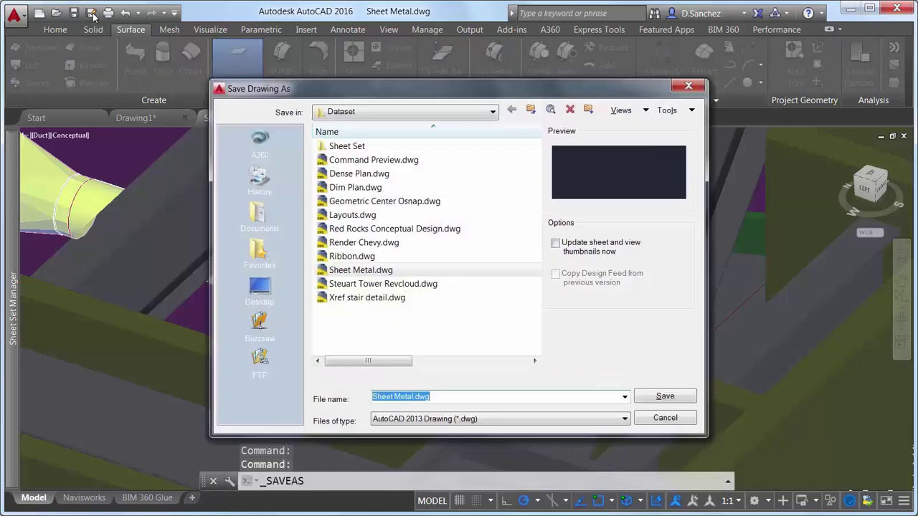
left_click(414, 397)
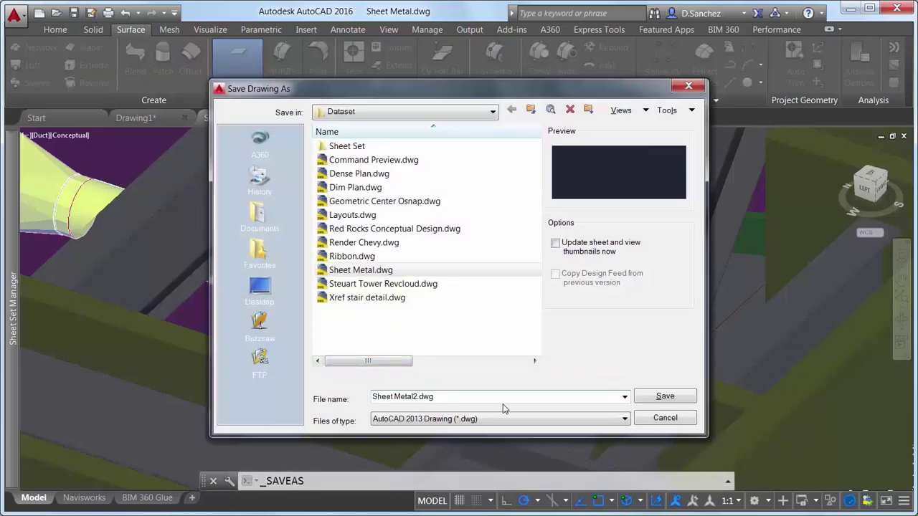
type("2")
left_click(664, 396)
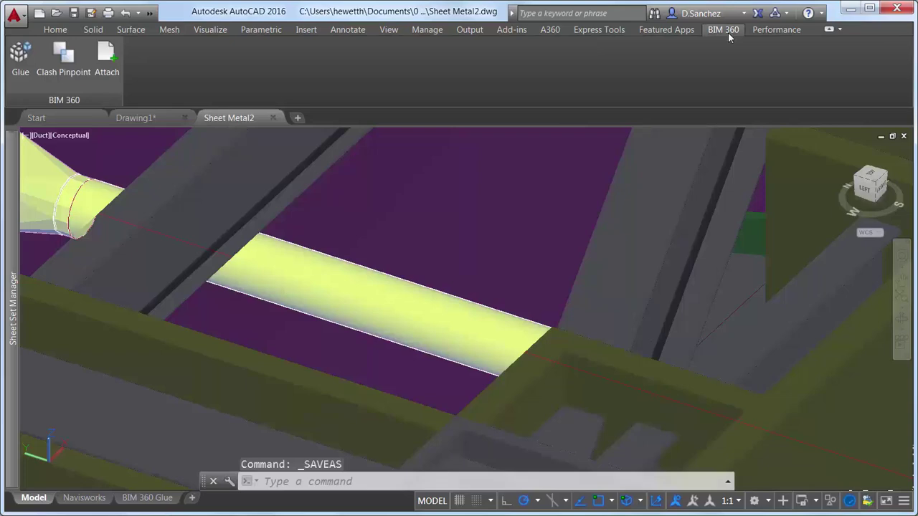
left_click(21, 61)
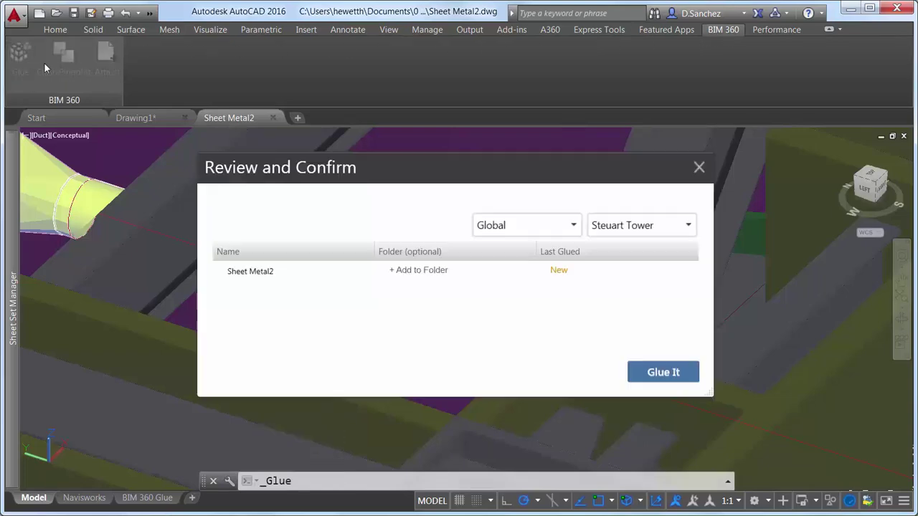
left_click(658, 374)
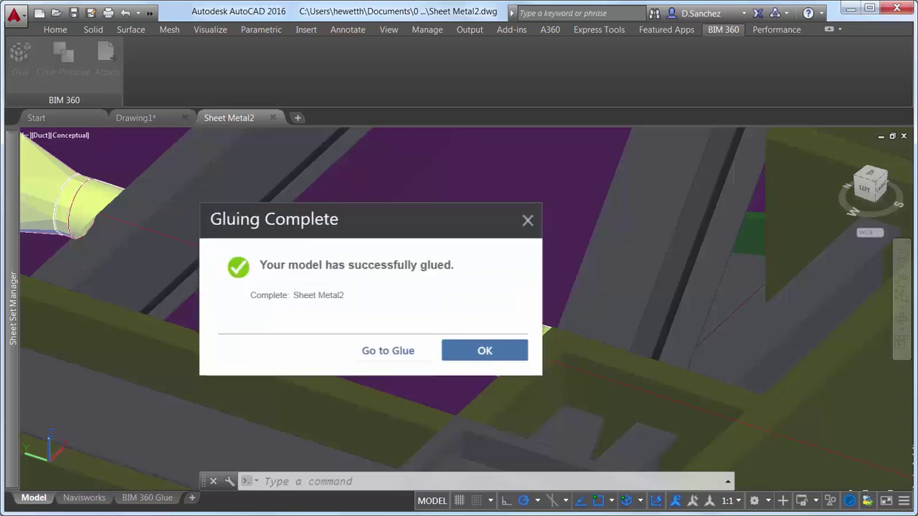
Step: Open the Steuart Tower project's Steuart Tower merged model on the BIM 360 Glue site
left_click(392, 351)
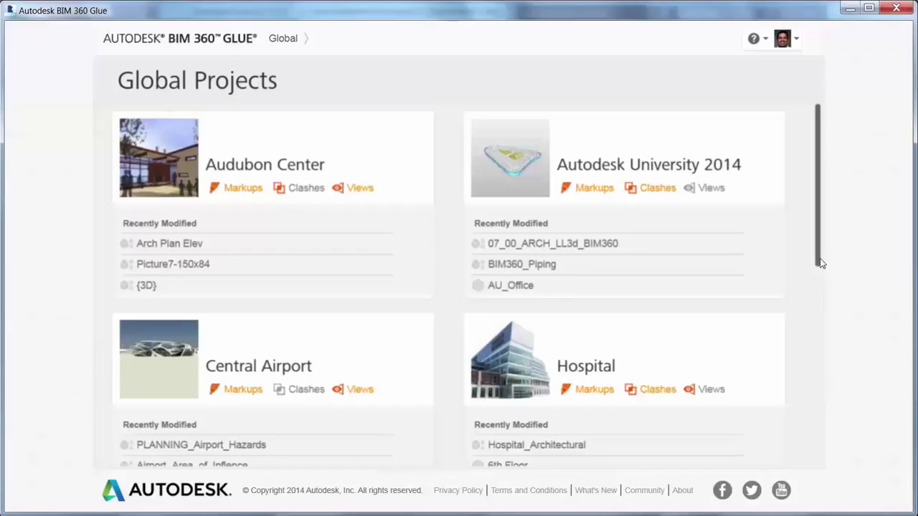
left_click_drag(823, 263, 825, 469)
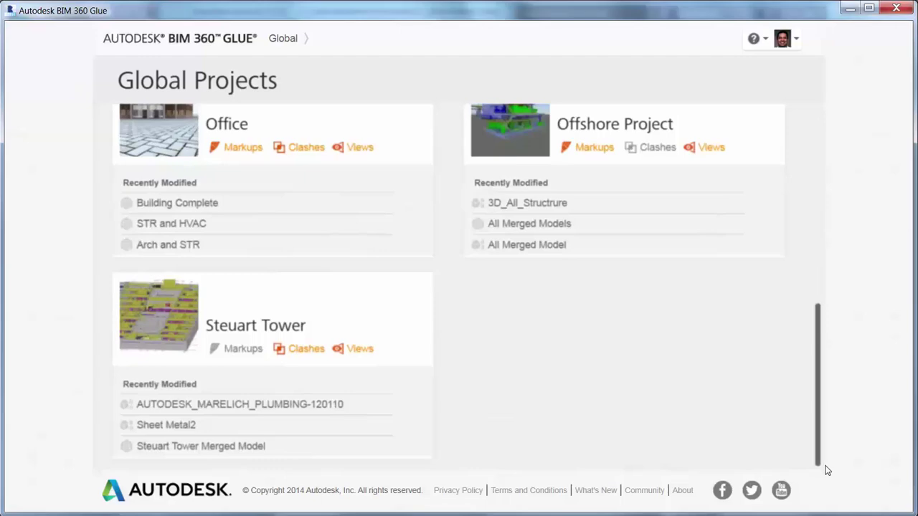
left_click(179, 305)
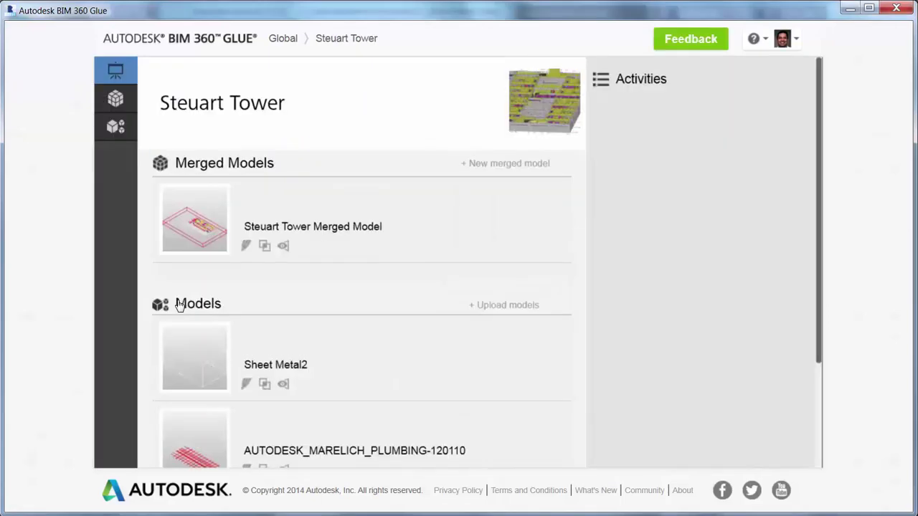
left_click(123, 101)
left_click(208, 234)
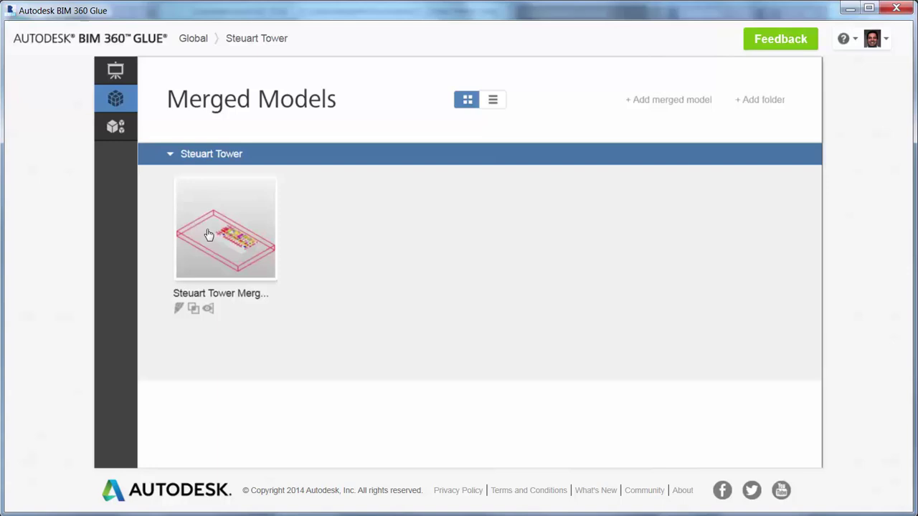
Step: Add Sheet Metal2 to the merged model, then zoom and orbit in for a closer view
left_click(44, 210)
left_click(81, 135)
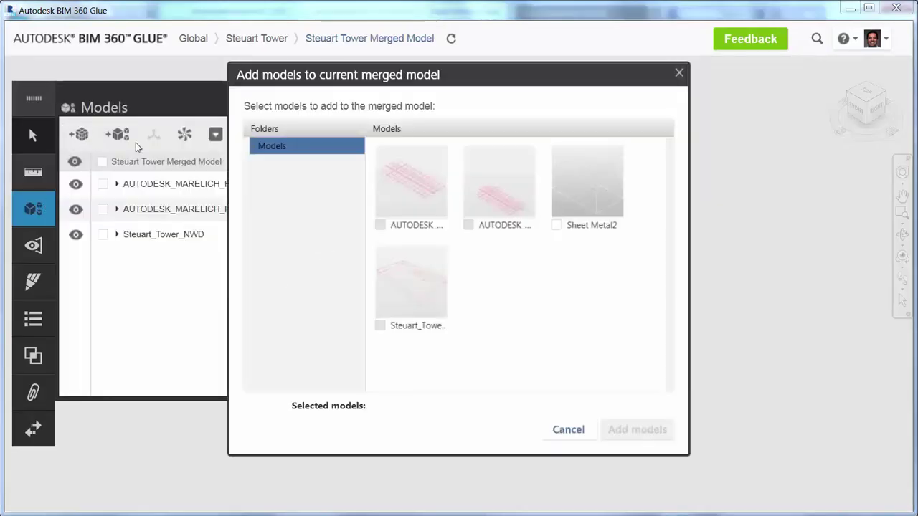
left_click(558, 227)
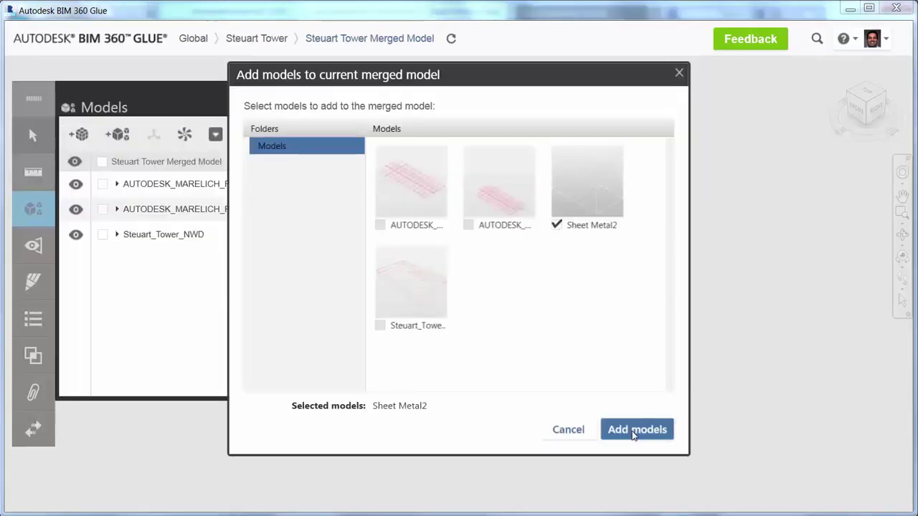
left_click(635, 430)
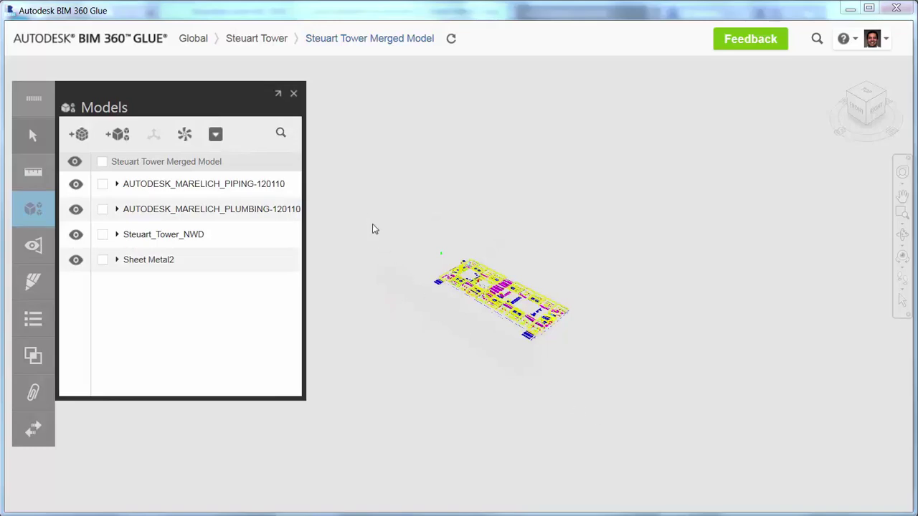
left_click(294, 93)
scroll(492, 294, "up", 5)
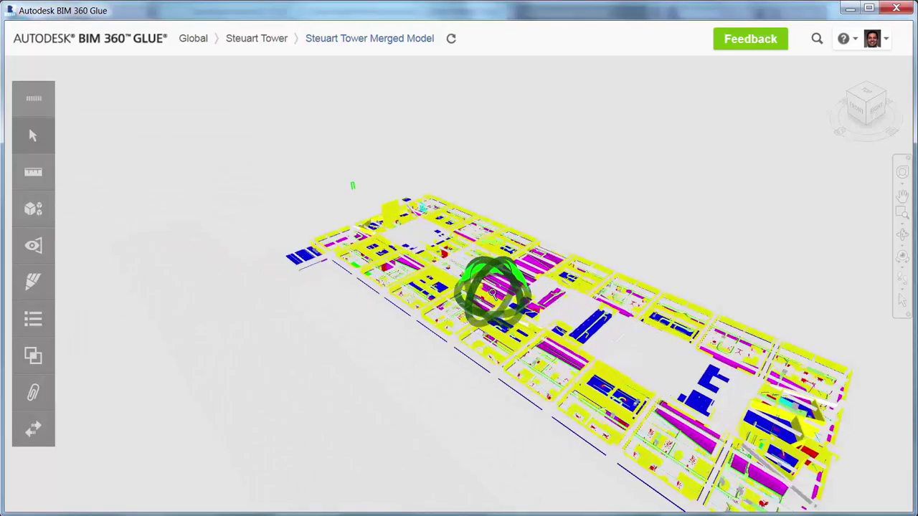
scroll(492, 294, "up", 5)
middle_click_drag(492, 294, 457, 315, "shift")
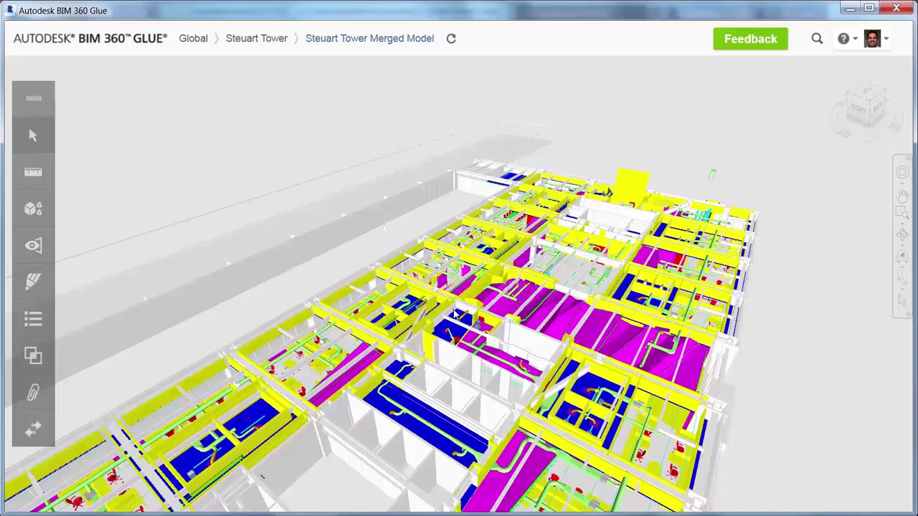
Step: Run a clash test named Ductwork comparing Steuart_Tower_NWD against Sheet Metal2
left_click(33, 354)
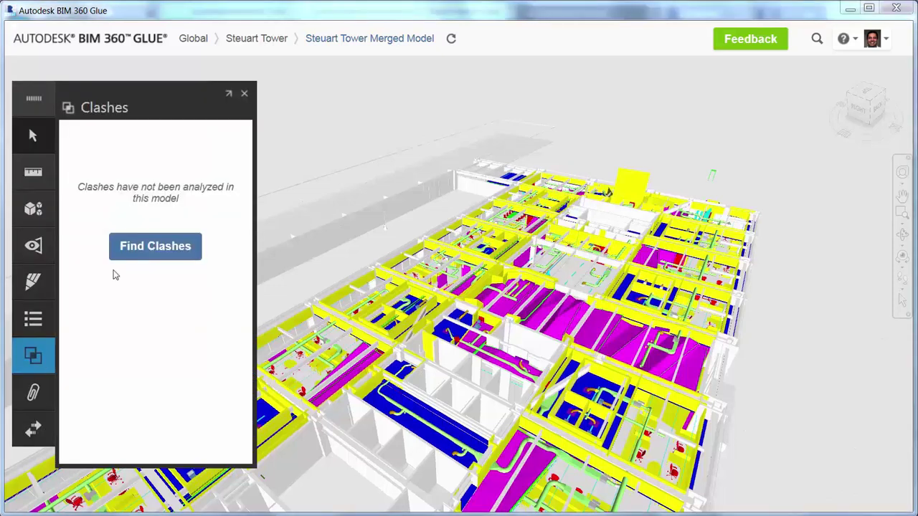
left_click(153, 248)
left_click(89, 187)
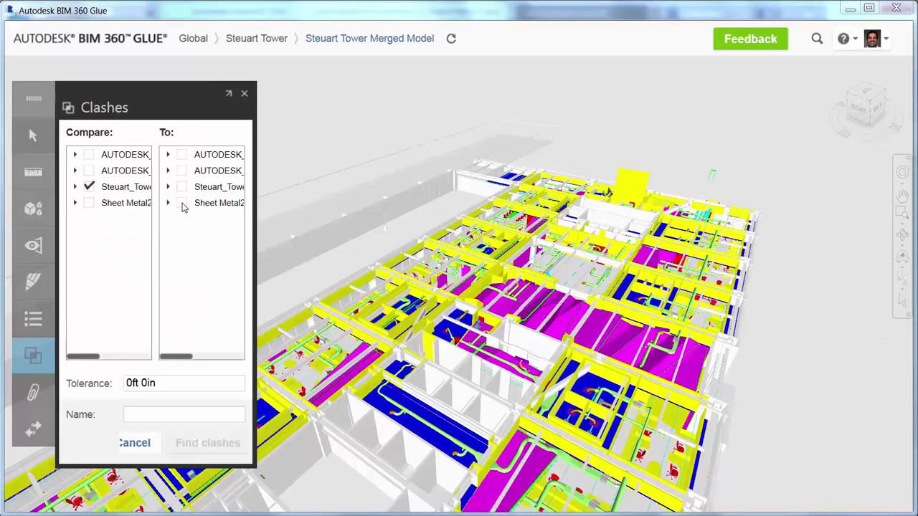
left_click(182, 203)
left_click(173, 410)
type("Ductwork")
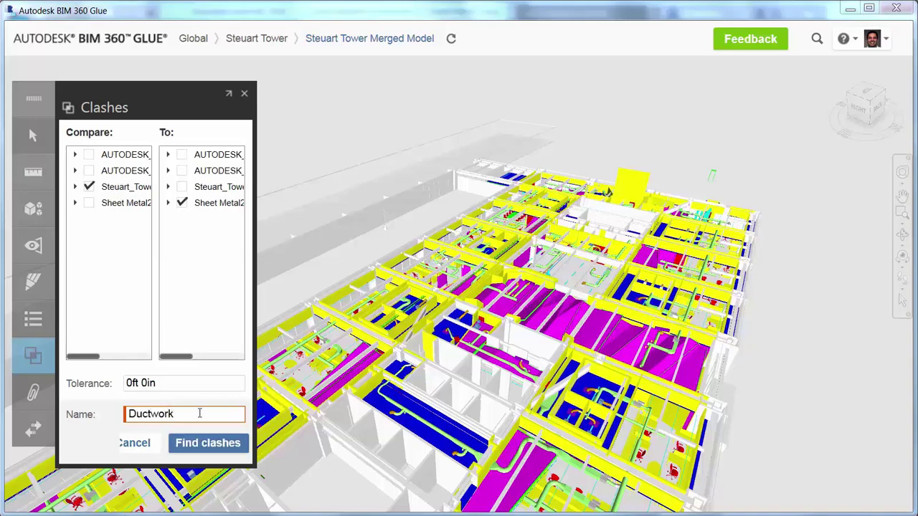
left_click(206, 444)
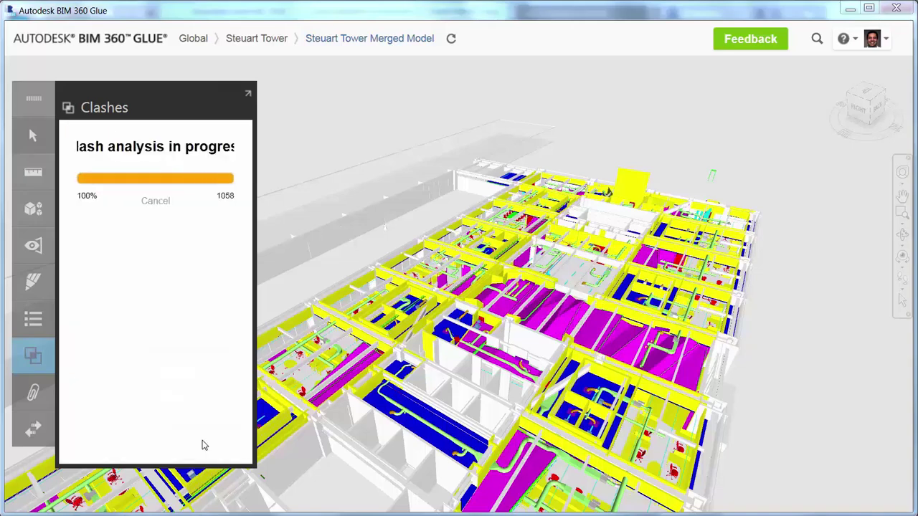
Step: Select clash 905 from the 1058 results and widen the list to show magnitudes
middle_click_drag(334, 467, 481, 329)
scroll(369, 376, "up", 5)
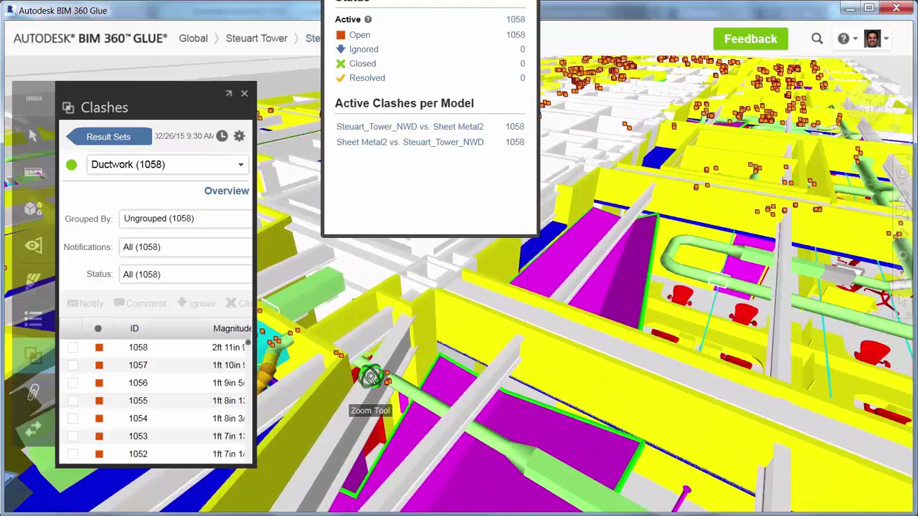
scroll(371, 378, "up", 2)
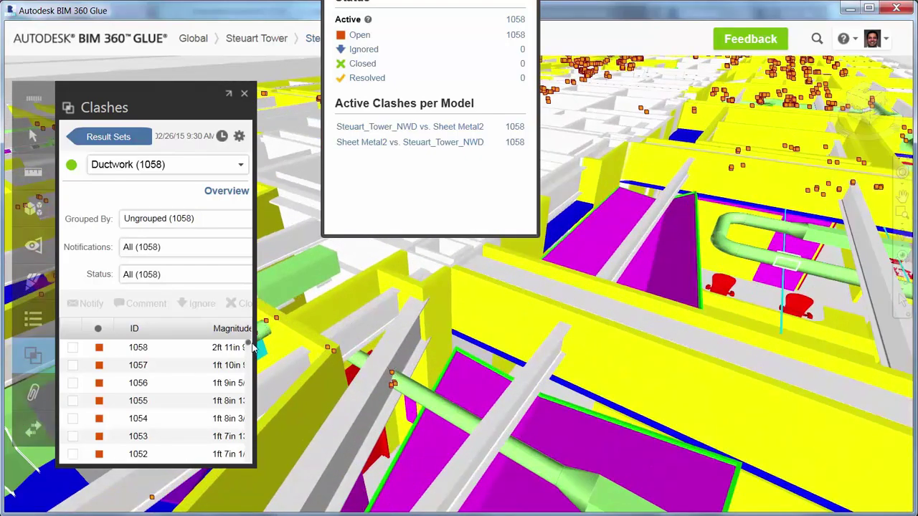
left_click_drag(247, 346, 248, 364)
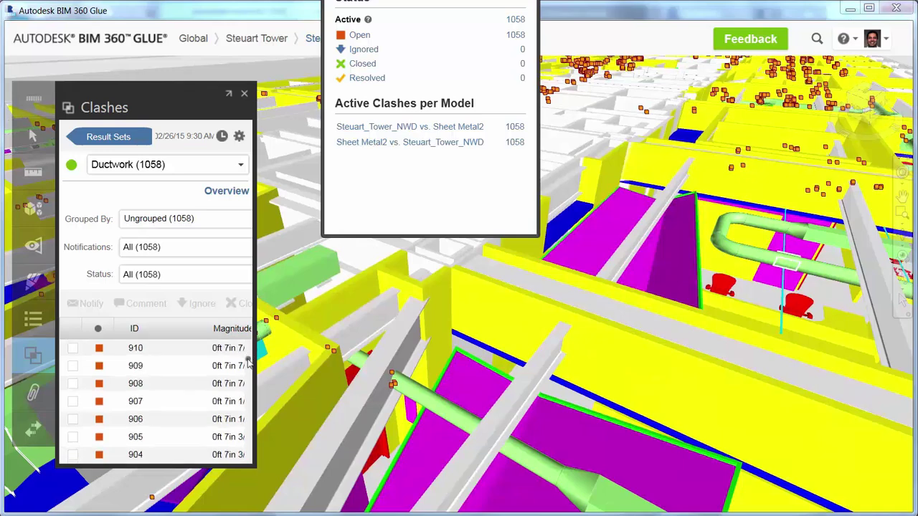
left_click(72, 437)
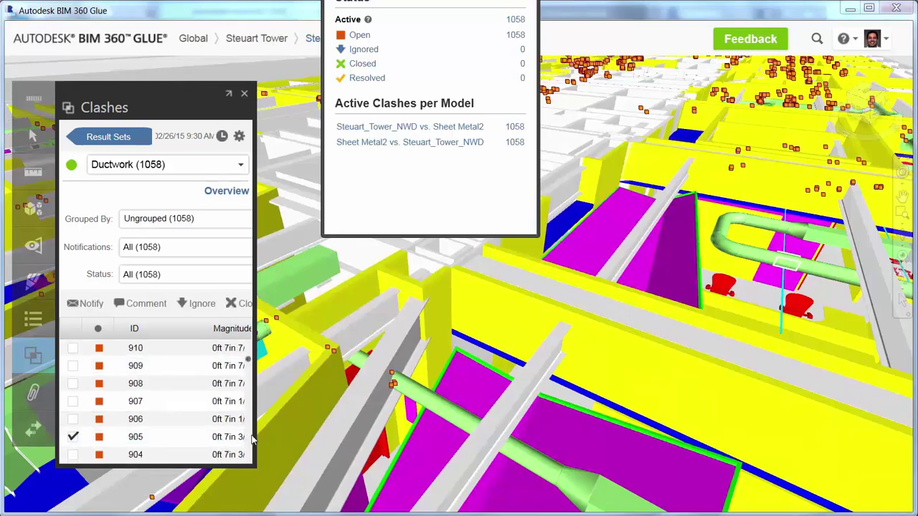
left_click_drag(254, 437, 301, 433)
Step: Send a project member a 'Please' review message about clash 905
left_click(291, 438)
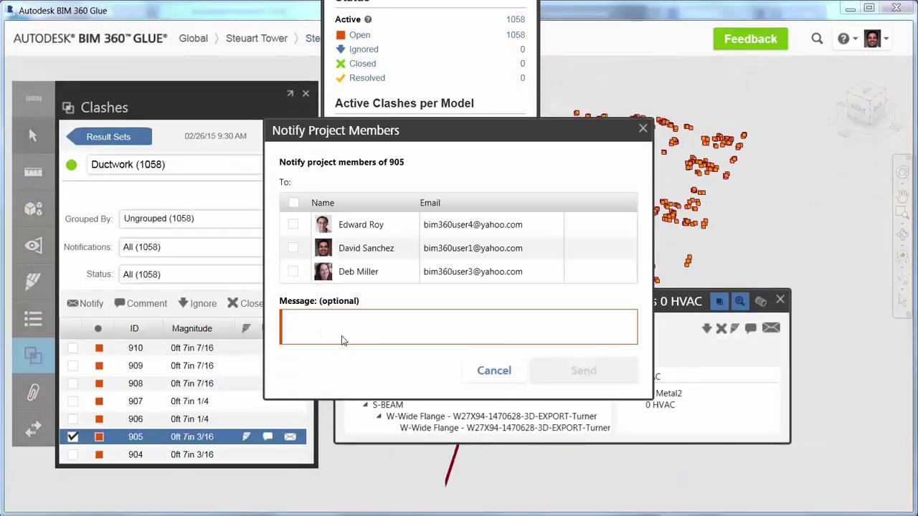
type("Please review this clash")
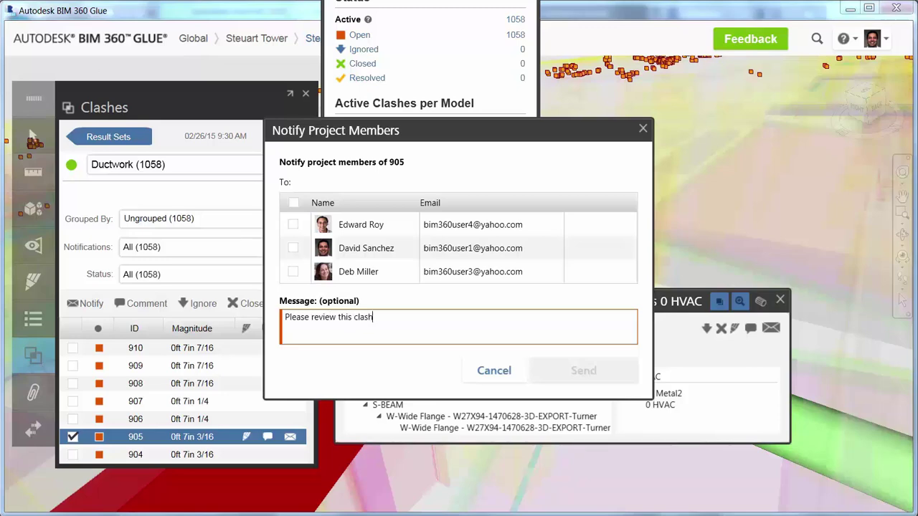
left_click(293, 248)
left_click(578, 370)
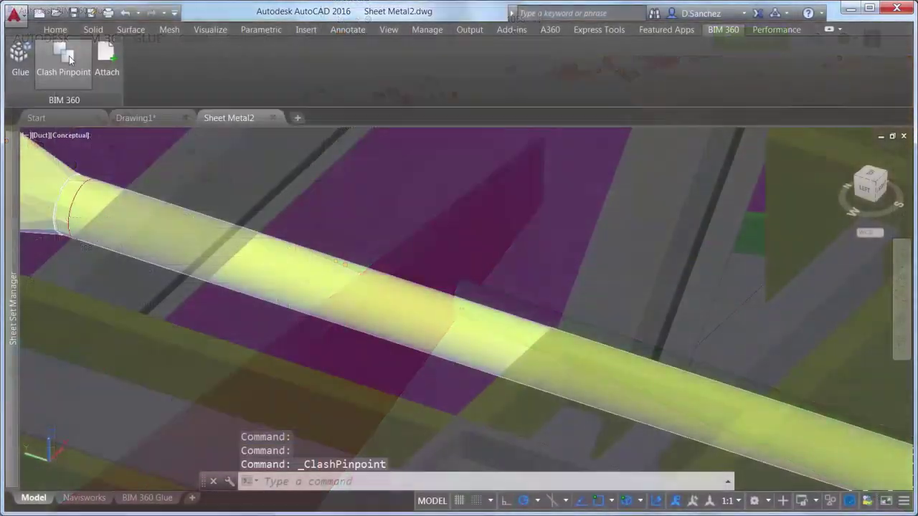
Step: Show clash 905 from the Ductwork set in Clash Pinpoint, then orbit around the duct and beam
left_click(266, 179)
left_click(703, 396)
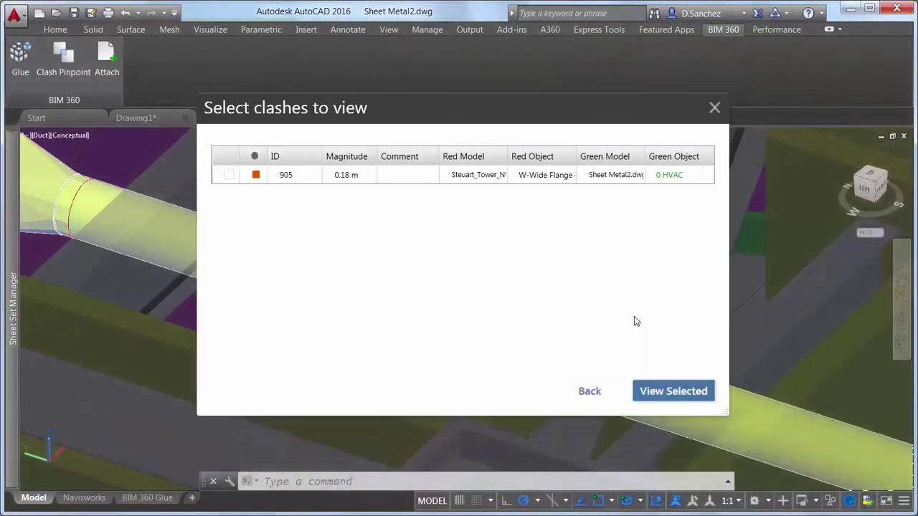
left_click(228, 174)
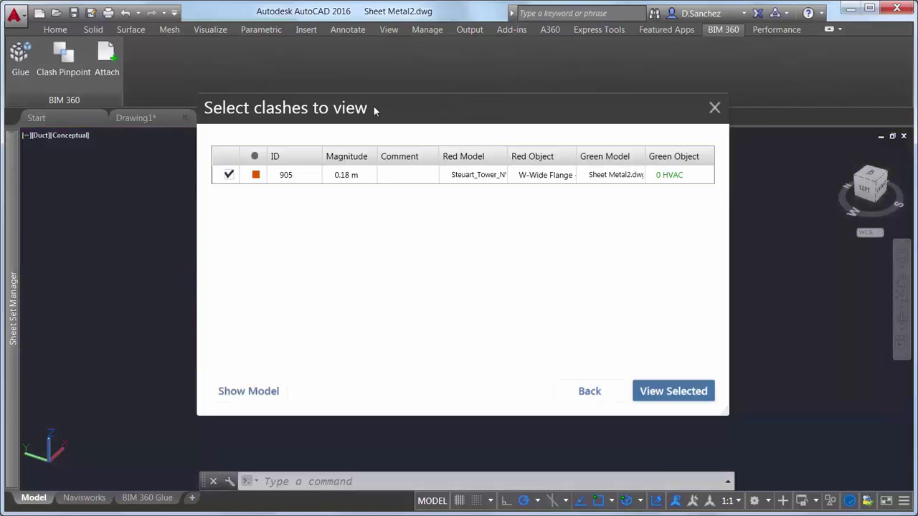
left_click_drag(375, 108, 450, 163)
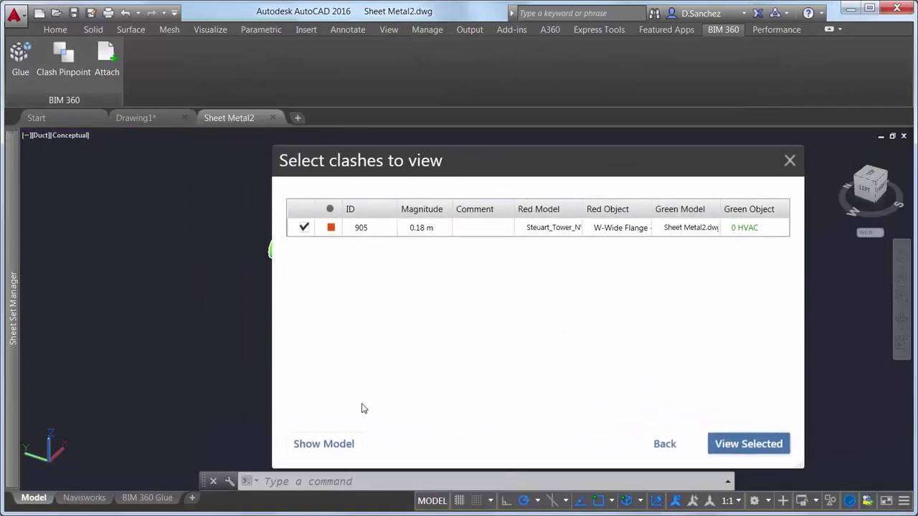
left_click(323, 444)
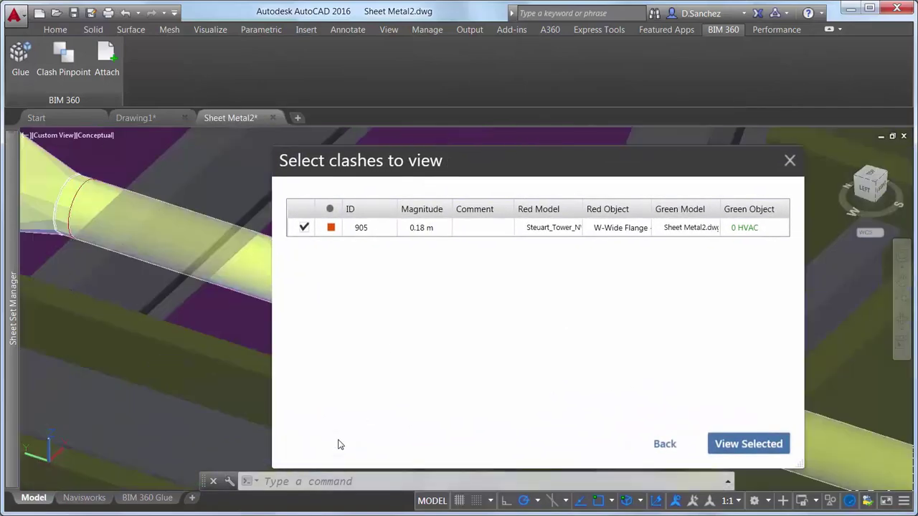
left_click(790, 161)
middle_click_drag(430, 301, 667, 332, "shift")
Step: Restore the Duct2 view and grip-stretch the duct so it jogs around the beam
left_click(65, 136)
mouse_move(127, 147)
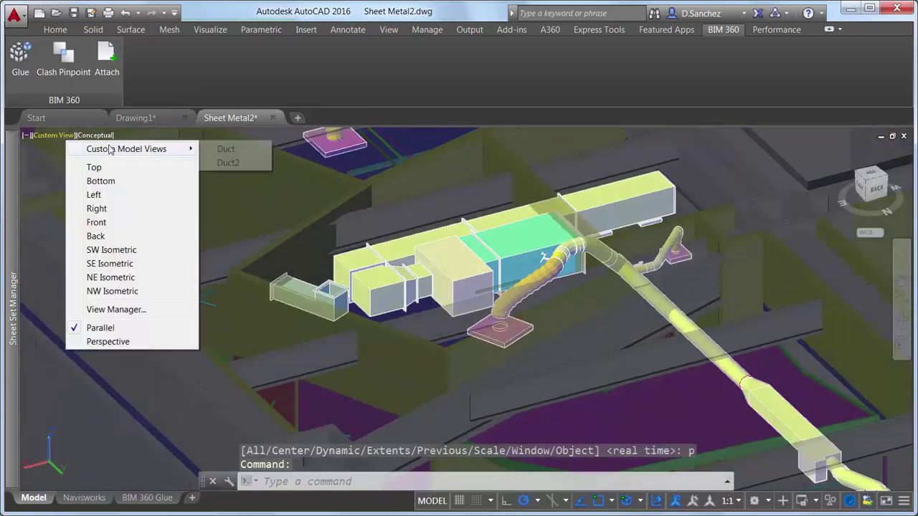
left_click(231, 163)
left_click(447, 322)
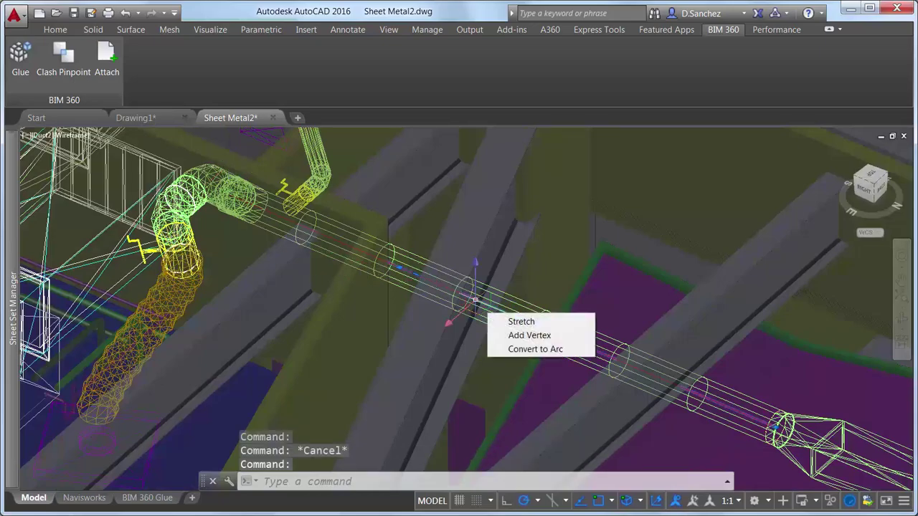
left_click(447, 322)
left_click(475, 331)
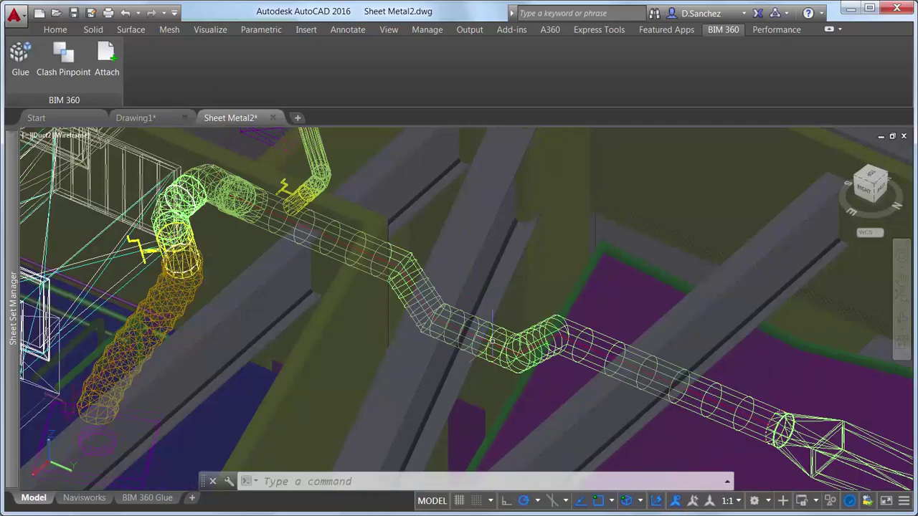
middle_click_drag(474, 332, 316, 345, "shift")
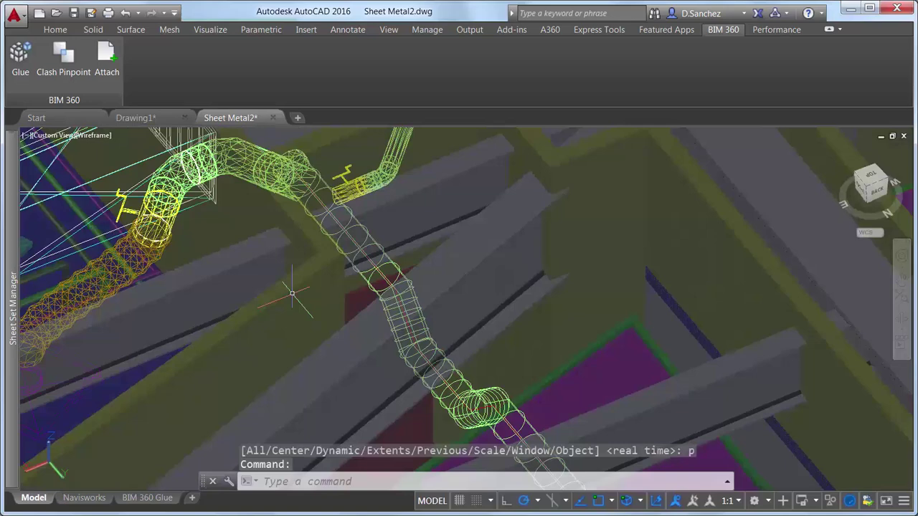
Step: Save Sheet Metal2 and update its existing glued model in BIM 360 Glue
left_click(73, 13)
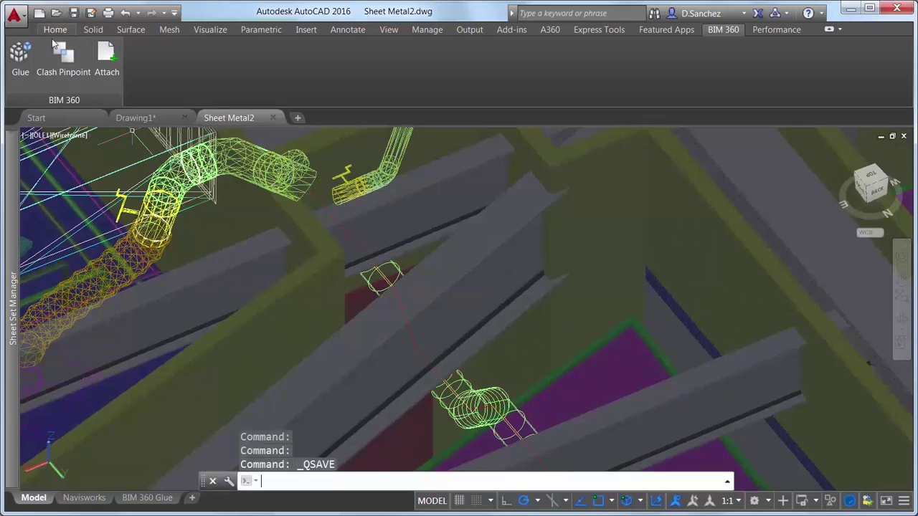
left_click(20, 56)
left_click(660, 362)
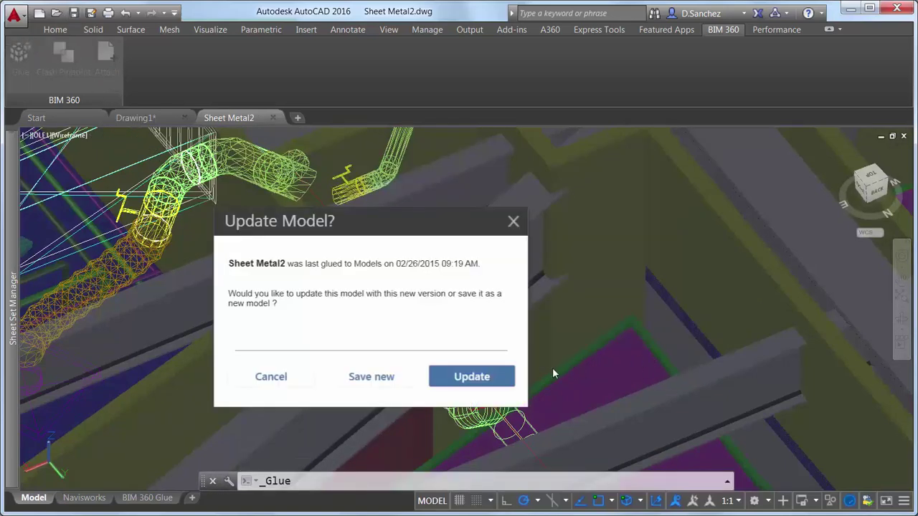
left_click(485, 378)
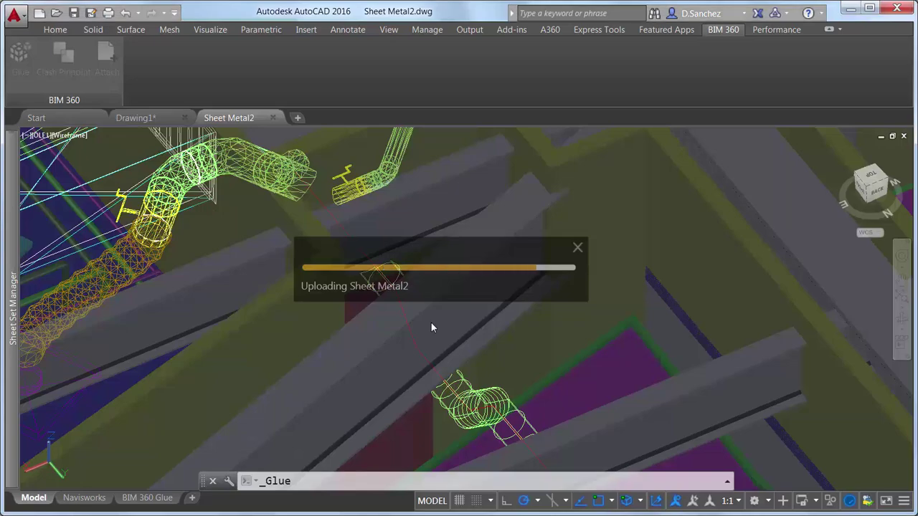
Step: Go to Glue, open the Steuart Tower Merged Model, and show its Ductwork clash results
left_click(406, 353)
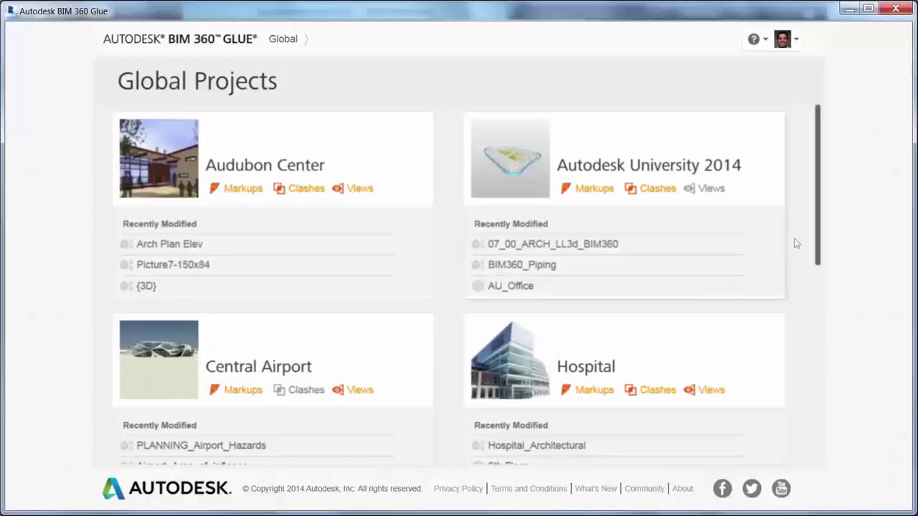
scroll(822, 227, "down", 5)
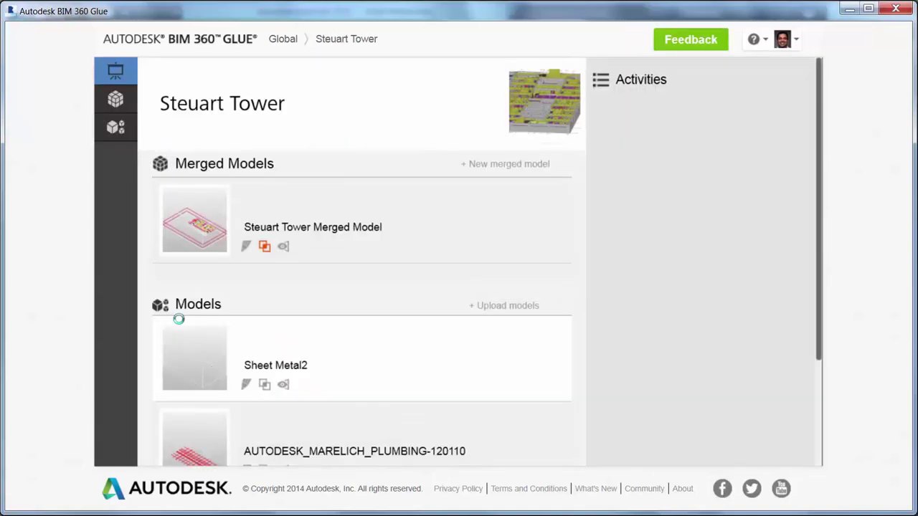
left_click(213, 206)
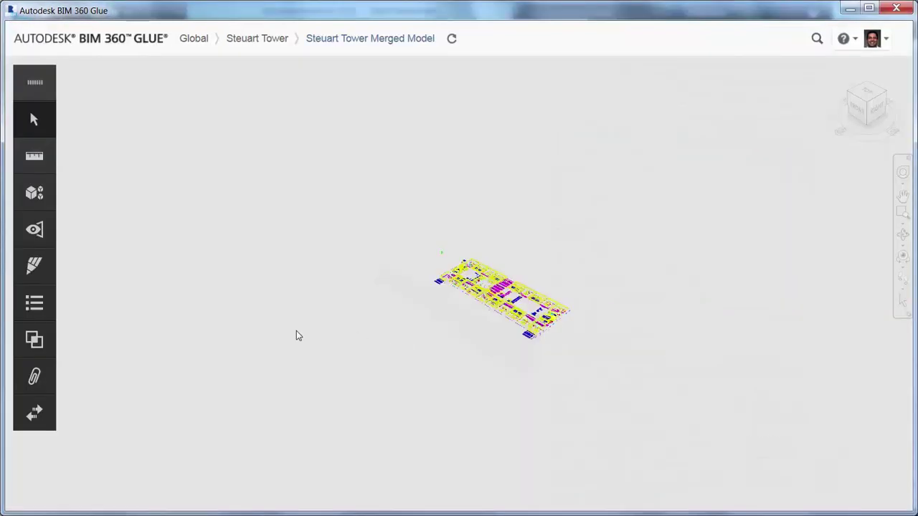
left_click(47, 330)
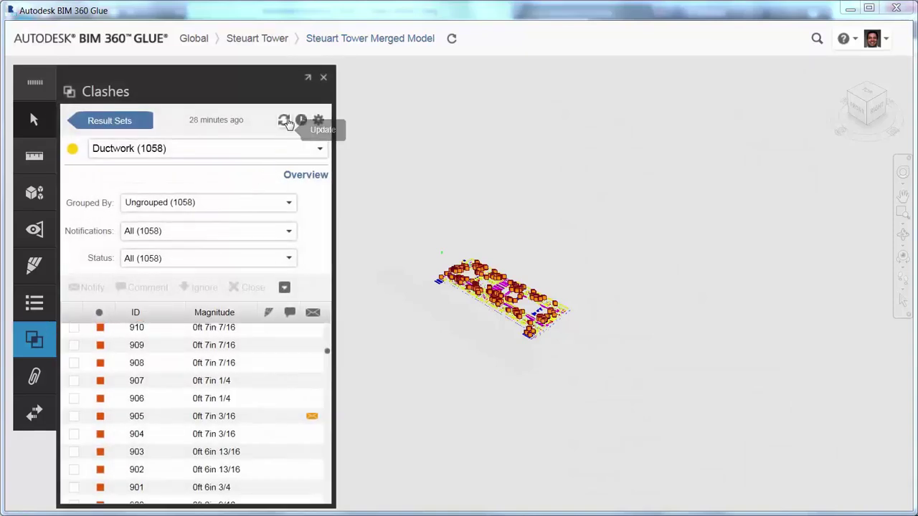
Step: Rerun the Ductwork clash test with the rerouted duct and filter the list to Resolved clashes
left_click(284, 121)
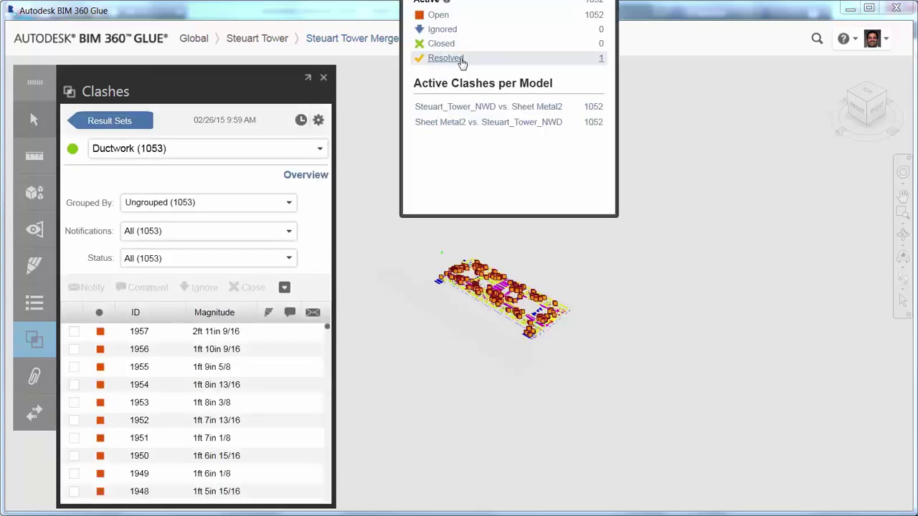
left_click(461, 60)
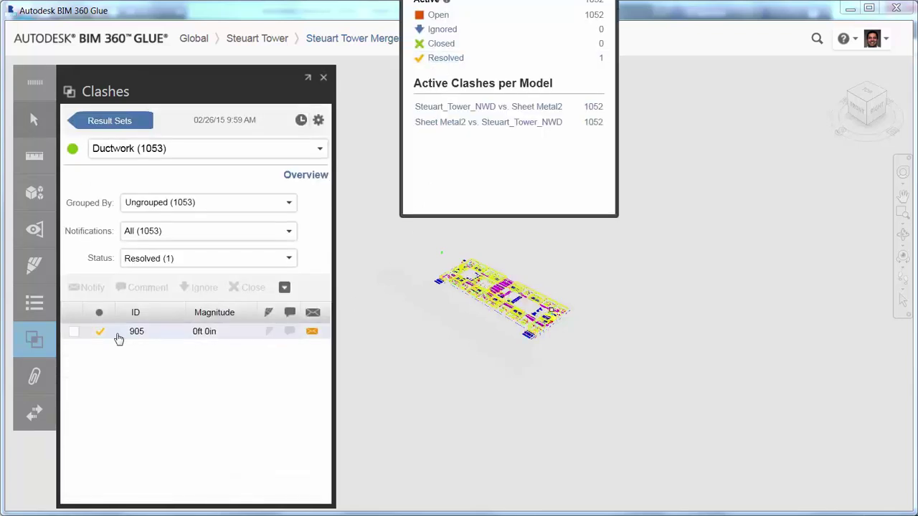